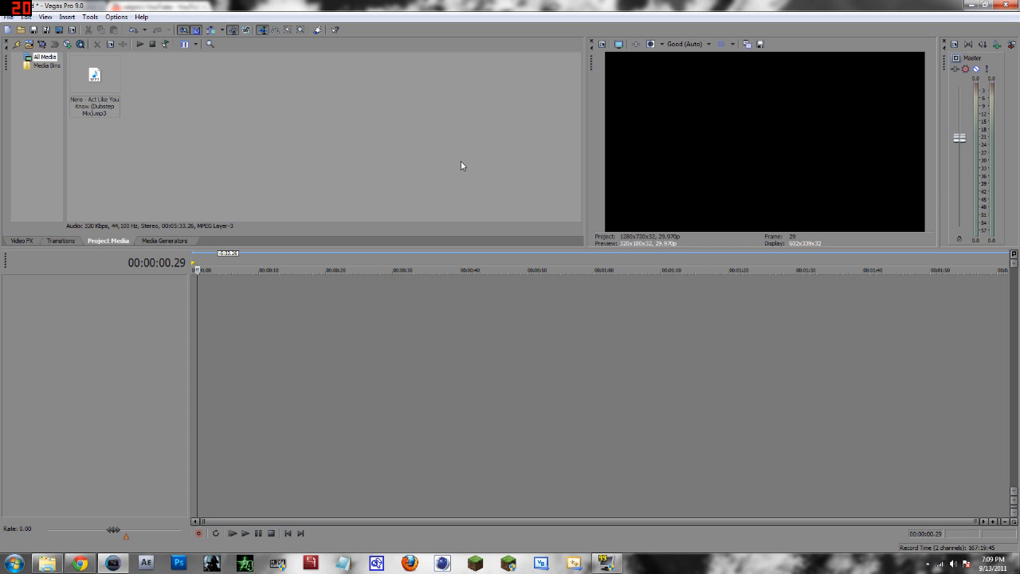
Add the Nero - Act Like You Know (Dubstep Mix).mp3 file from the project media to the timeline as an audio track.
left_click_drag(485, 167, 346, 100)
left_click_drag(89, 76, 340, 229)
left_click_drag(234, 310, 337, 297)
left_click(194, 291)
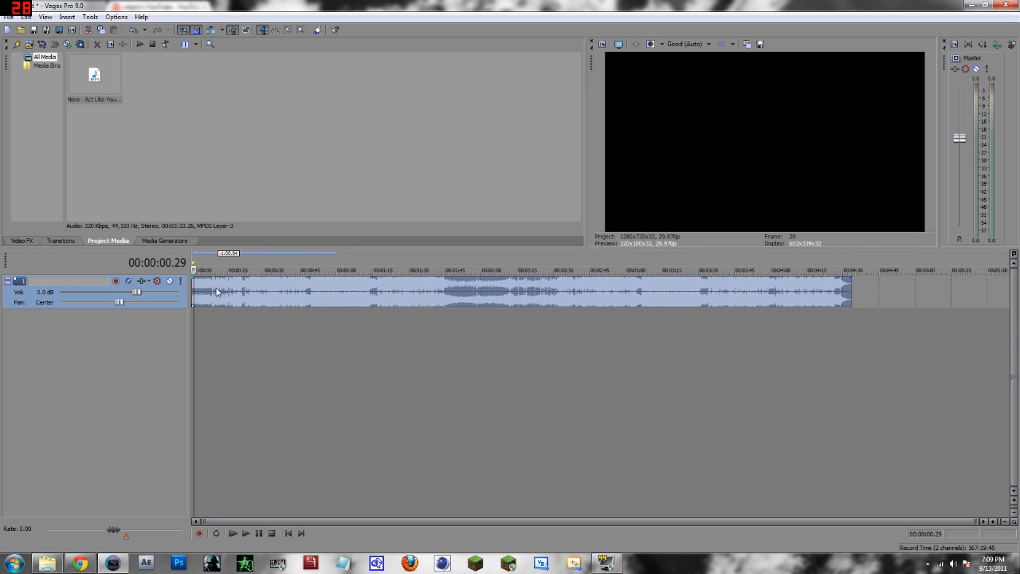
Trim the end of the audio clip so it lasts about 40 seconds.
left_click_drag(851, 295, 288, 299)
left_click(288, 319)
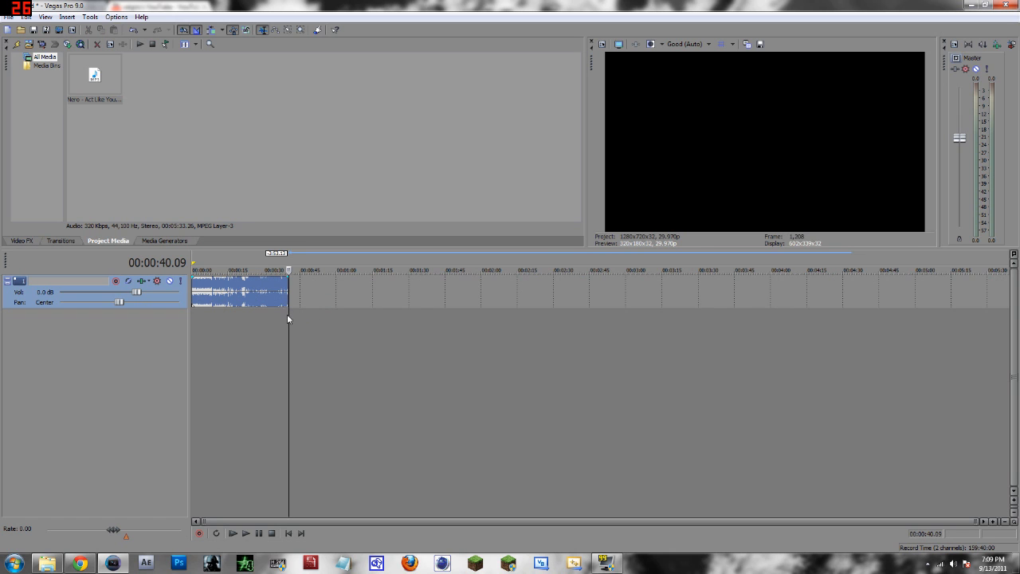
scroll(268, 329, "up", 5)
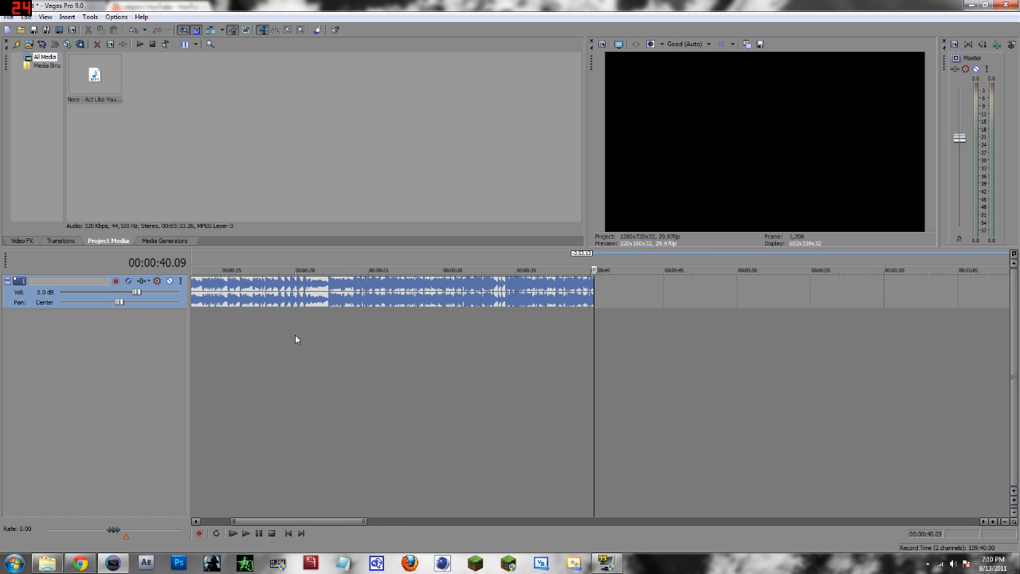
left_click_drag(339, 522, 287, 520)
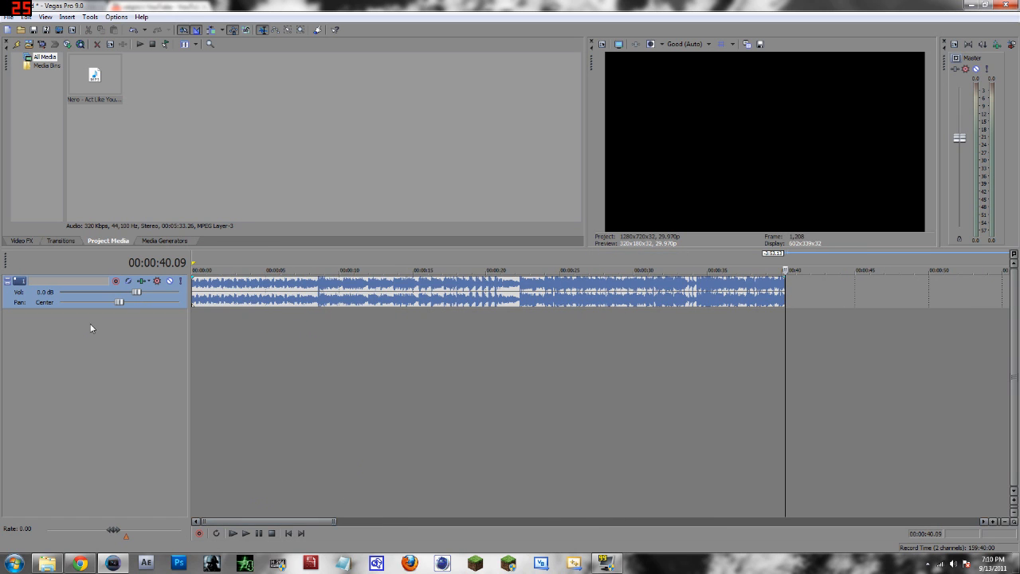
Lower the audio track's volume to -5.6 dB and play the clip to preview it.
left_click_drag(136, 292, 118, 293)
left_click_drag(99, 296, 101, 295)
scroll(314, 335, "down", 3)
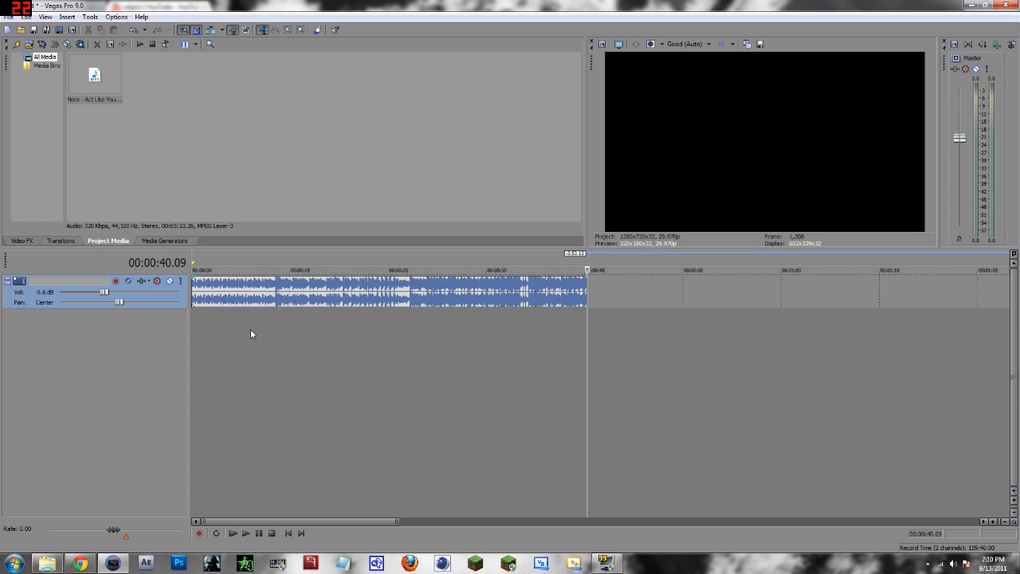
left_click(232, 329)
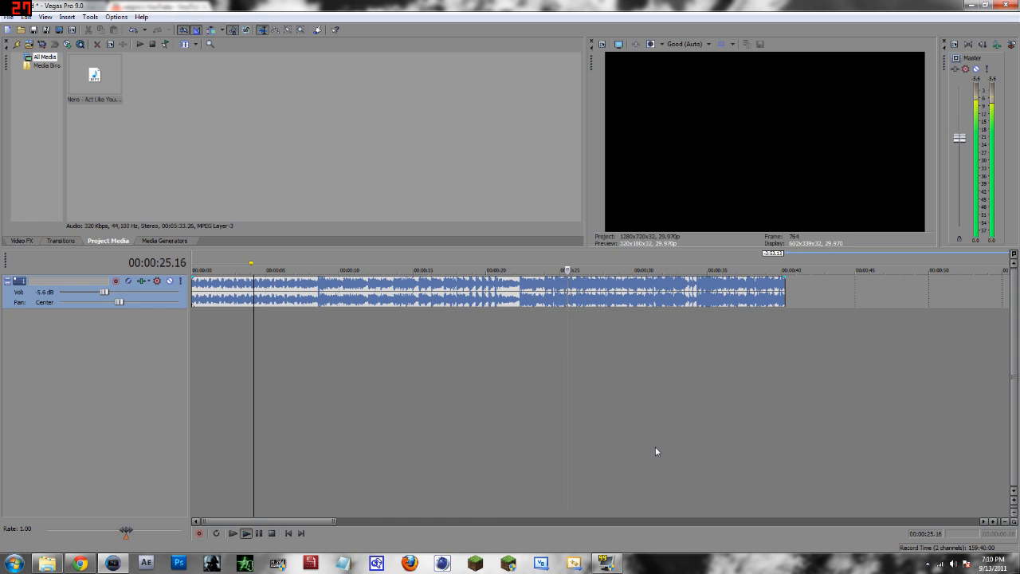
key("space")
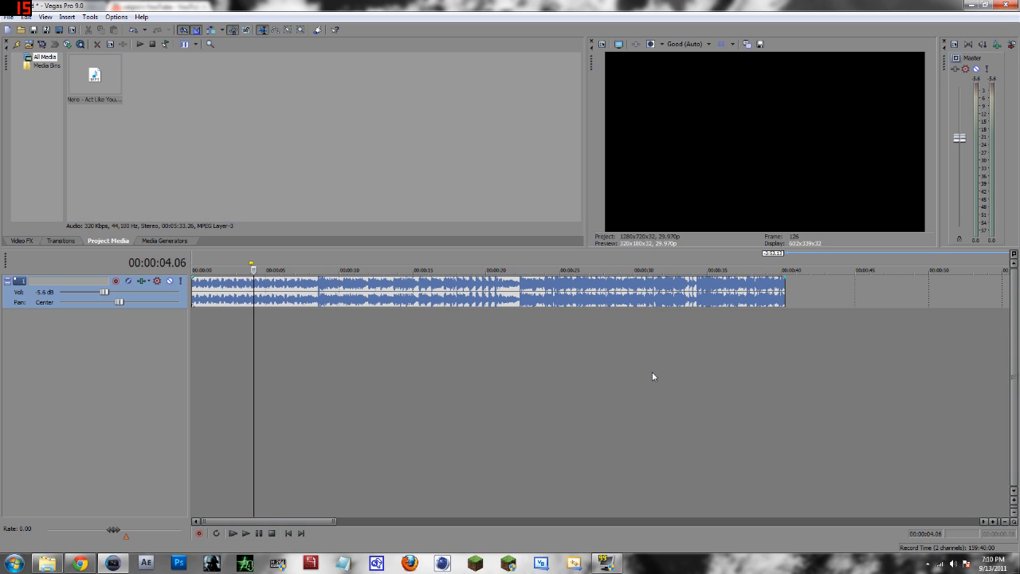
Duplicate the audio track to create a second identical track.
right_click(186, 299)
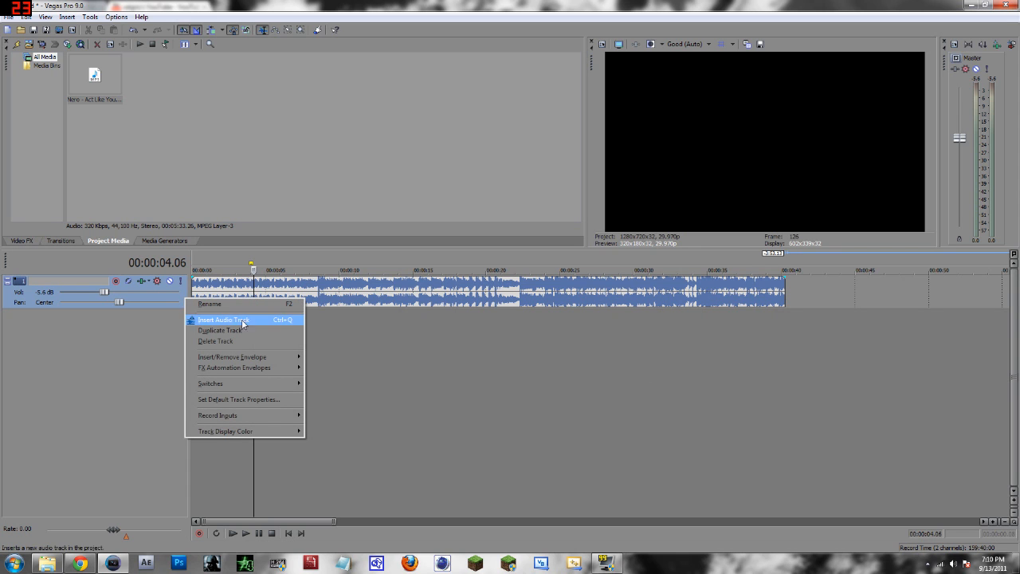
left_click(215, 329)
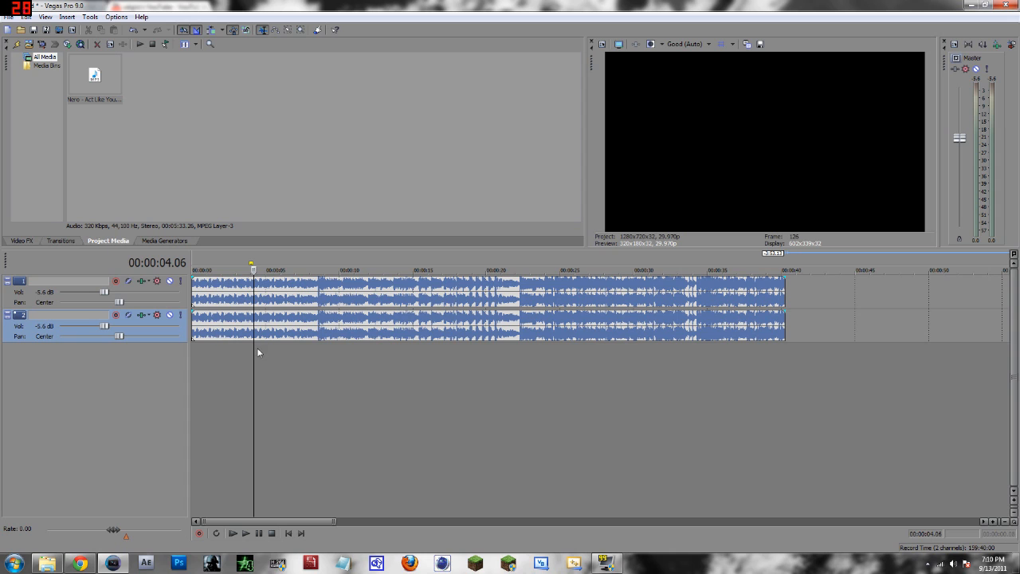
left_click(453, 327)
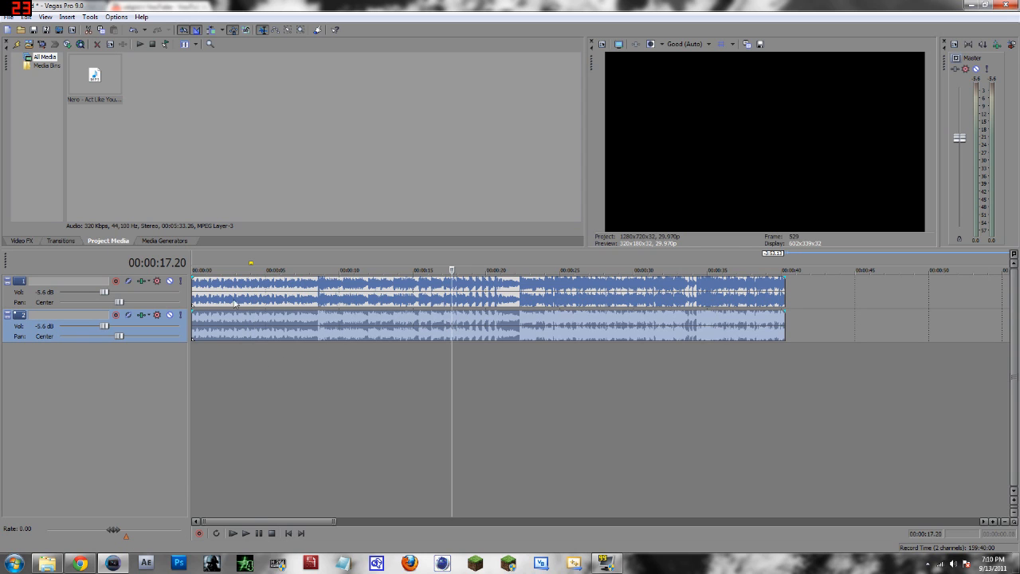
Rename the first track as Act like you knoer and the second track as Muffled.
left_click(88, 287)
double_click(86, 282)
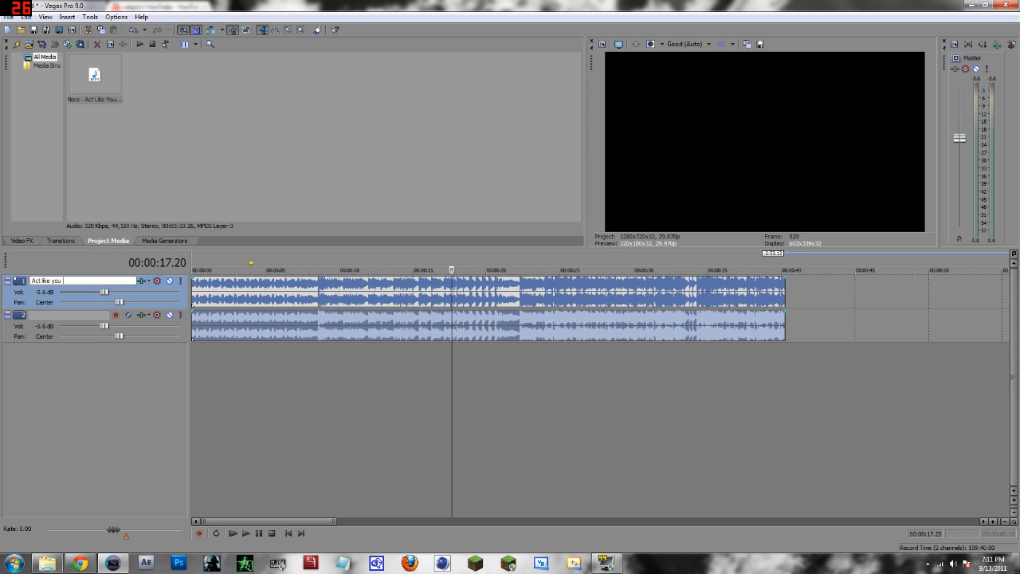
left_click(72, 316)
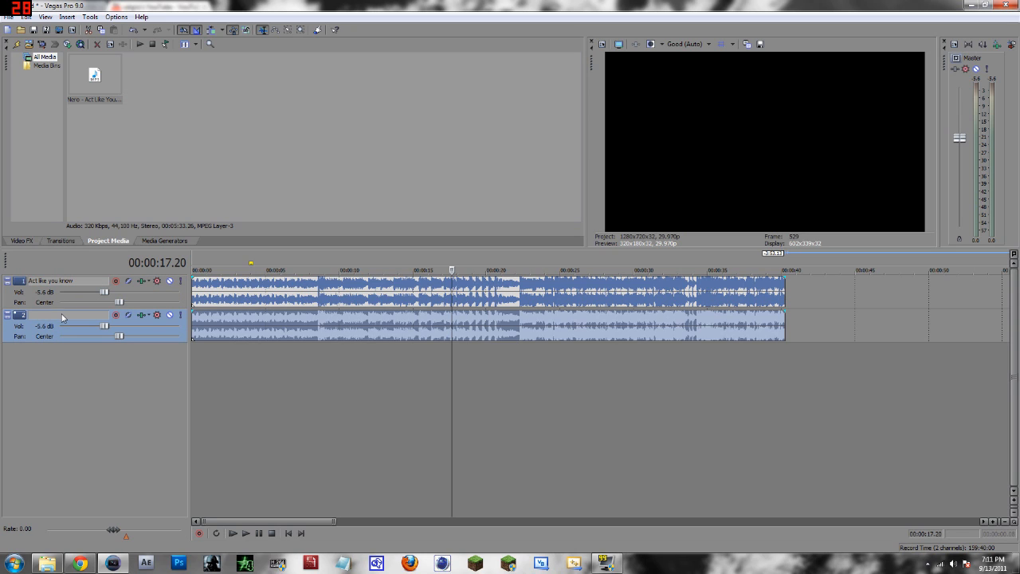
double_click(72, 315)
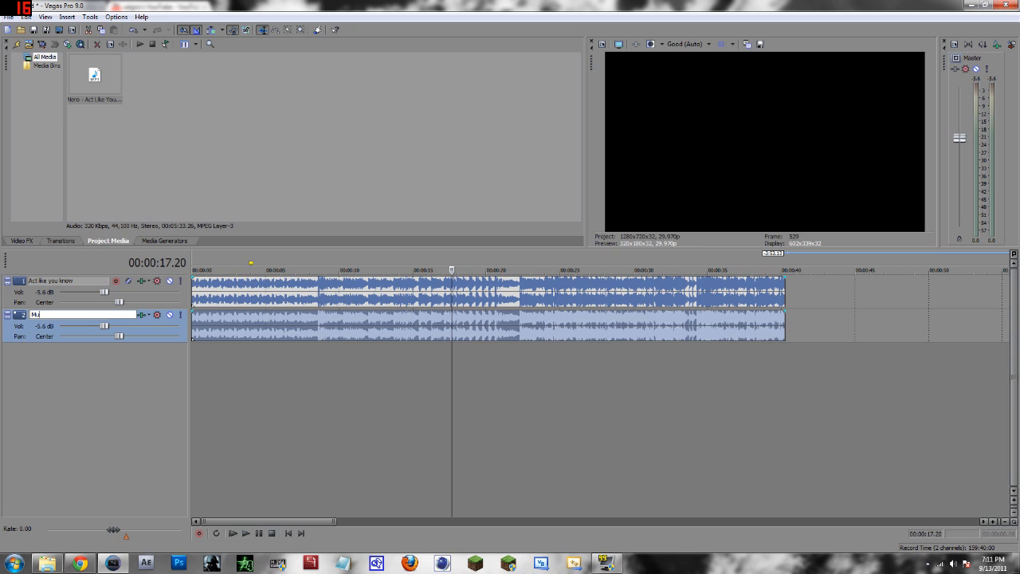
key("Return")
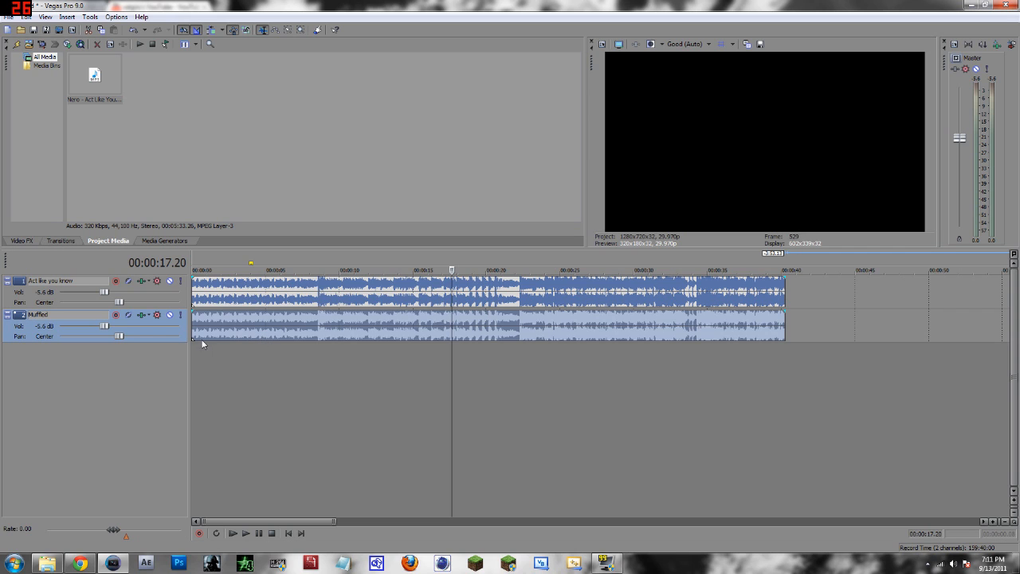
Open the Muffled track's FX plug-ins and review the Track Noise Gate, Track EQ and Track Compressor pages.
left_click(141, 317)
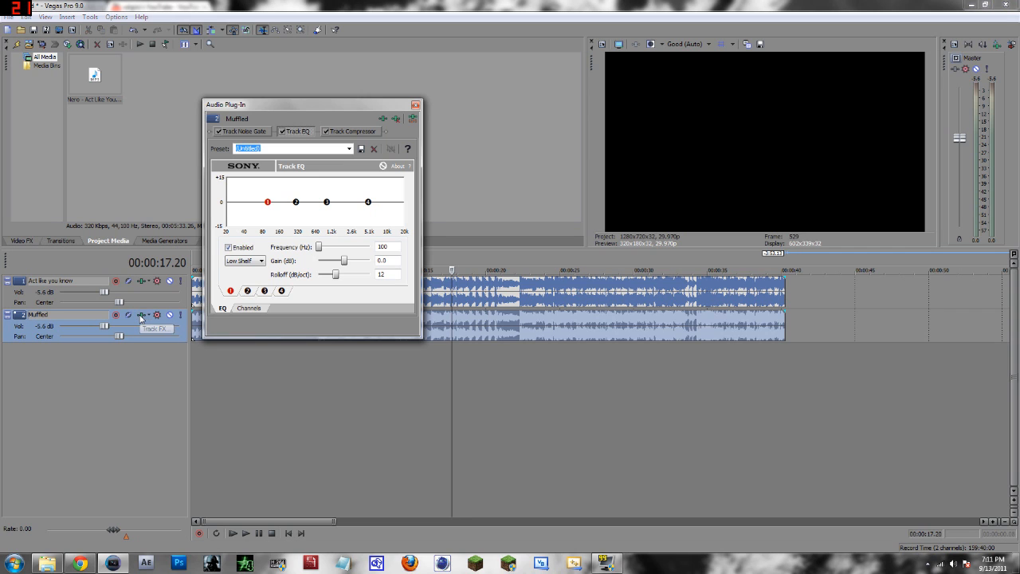
left_click(247, 133)
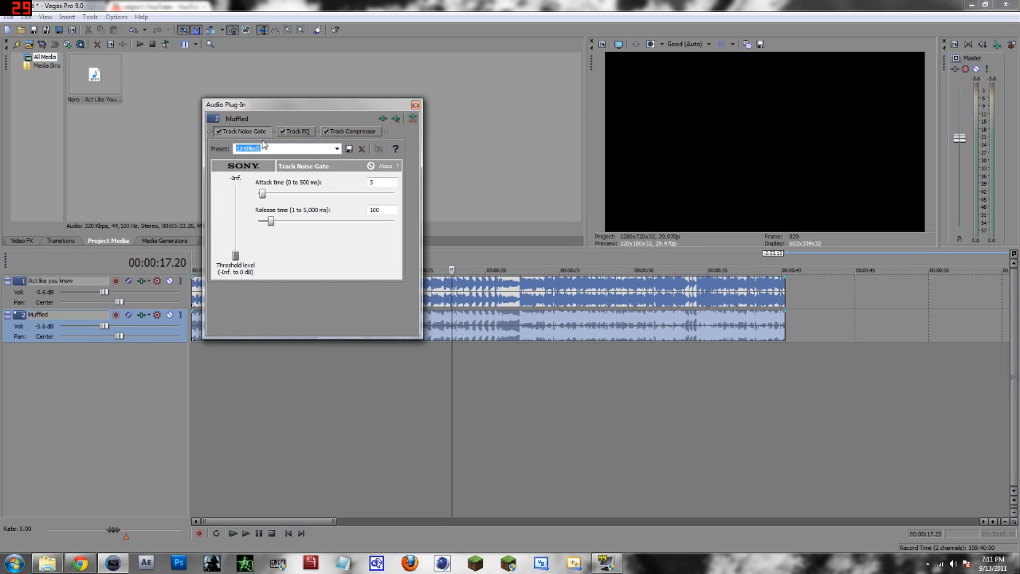
left_click(298, 132)
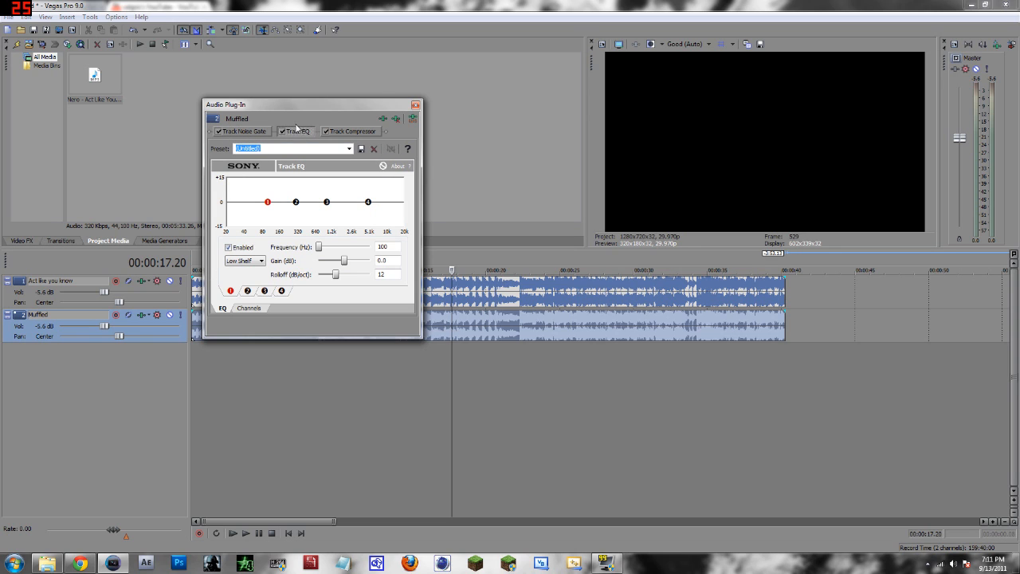
left_click(362, 135)
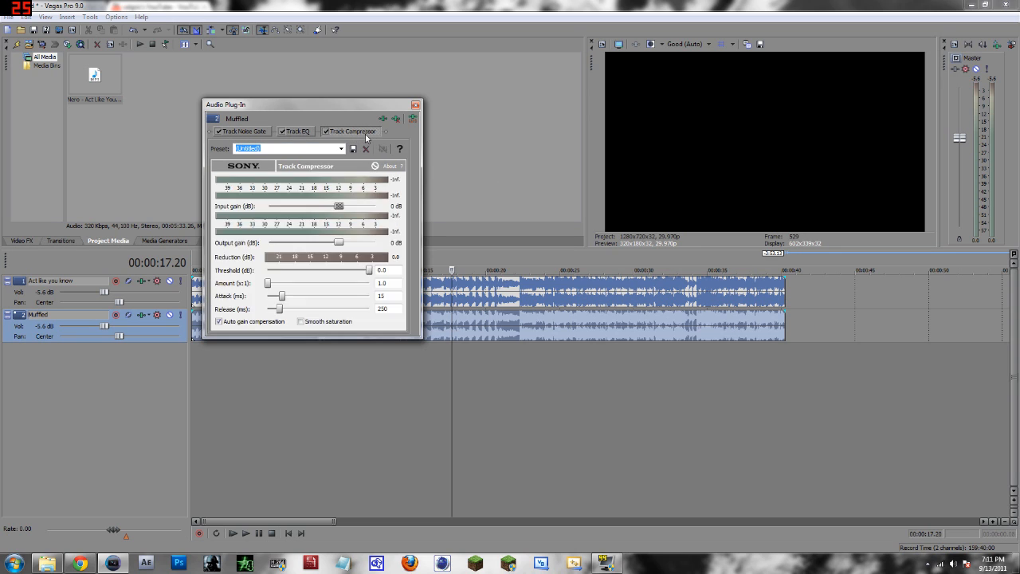
left_click(294, 134)
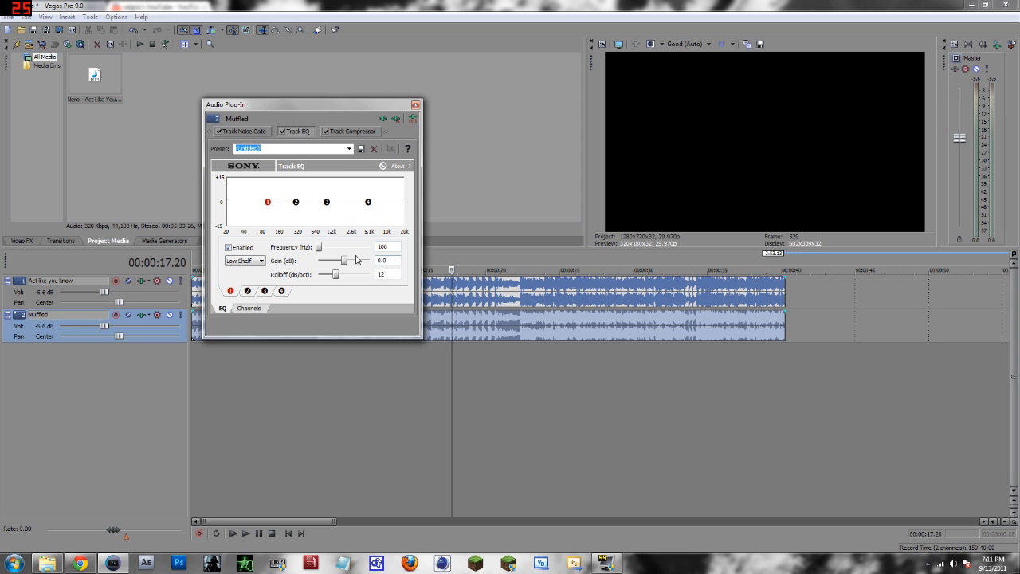
left_click(259, 132)
left_click(302, 132)
In Track EQ, pull the low-shelf band to -Inf and set the high-shelf band to -Inf at about 4,682 Hz, then close the plug-in.
left_click_drag(268, 202, 259, 255)
left_click_drag(296, 202, 375, 225)
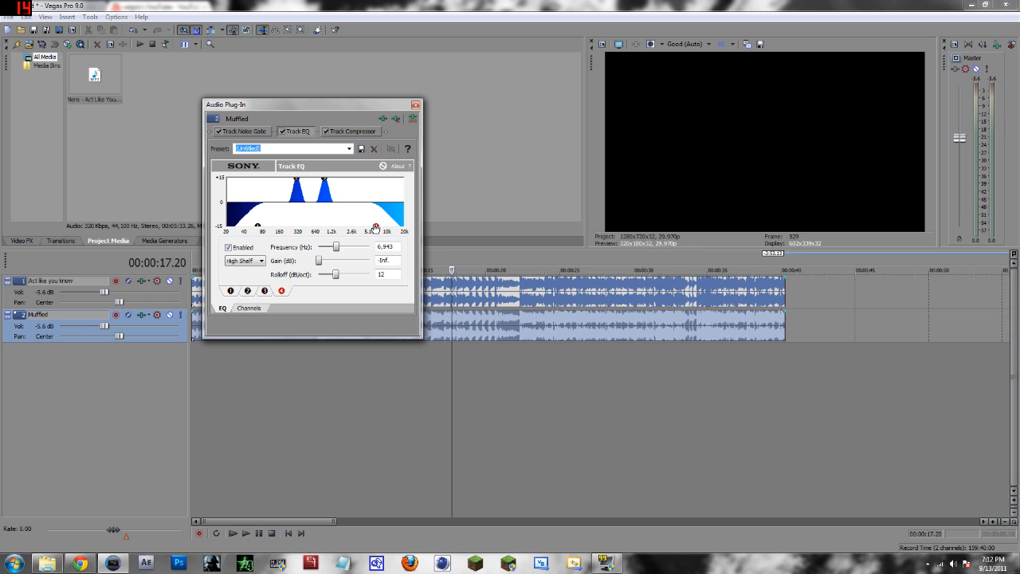
left_click_drag(376, 229, 339, 233)
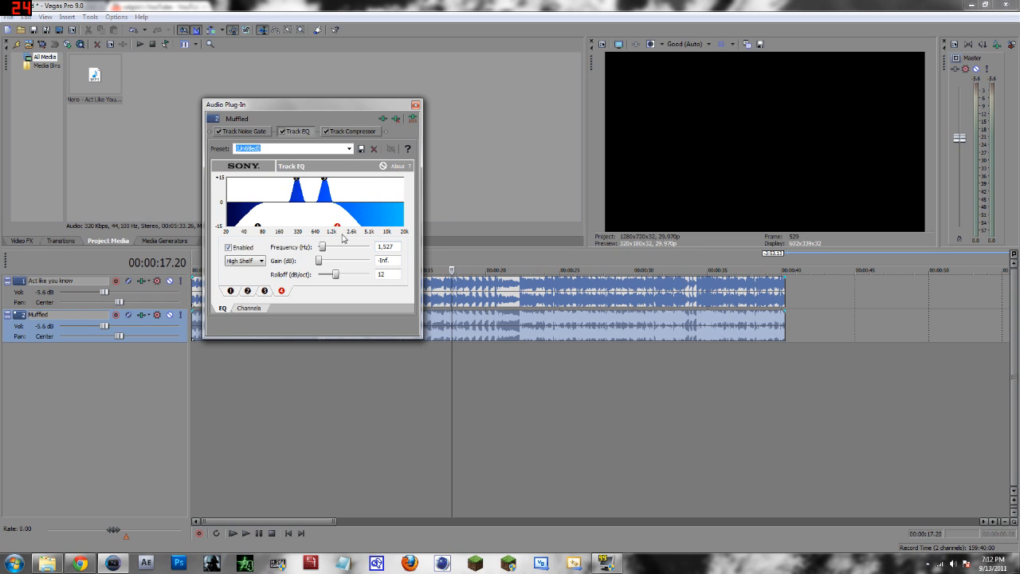
left_click_drag(338, 228, 367, 228)
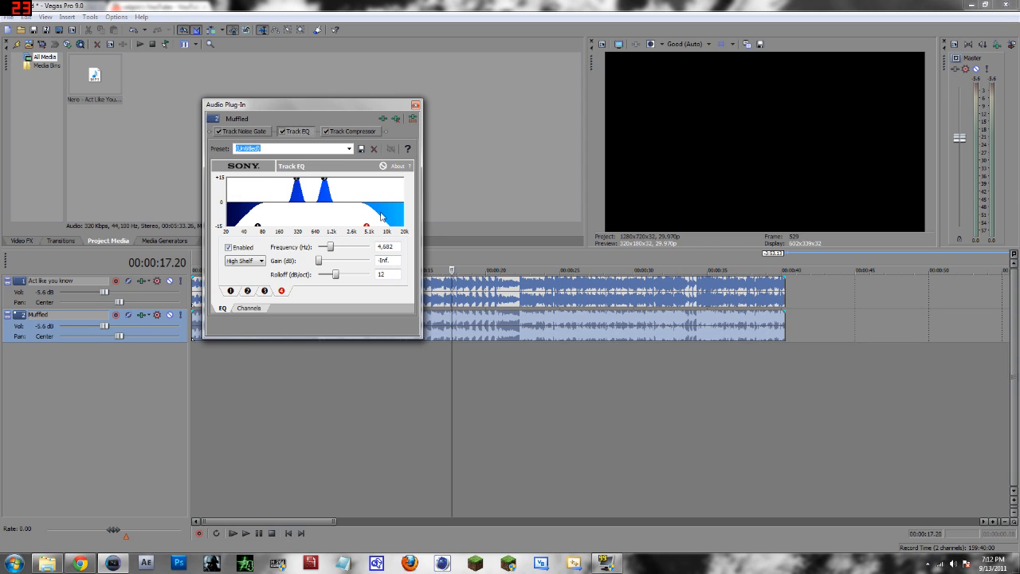
left_click(415, 104)
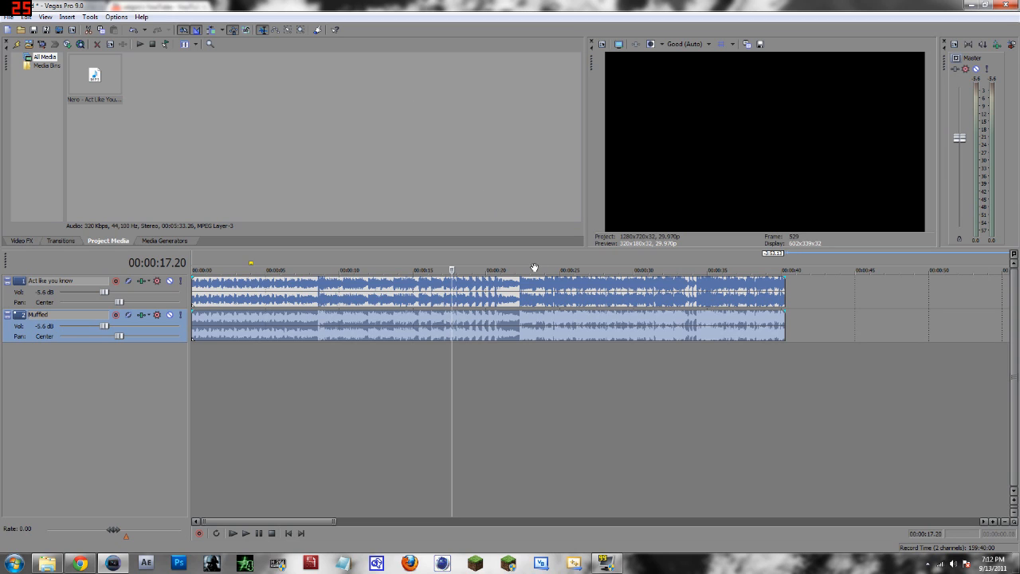
Mute the first track and play back to hear the Muffled track alone.
left_click(170, 281)
key("space")
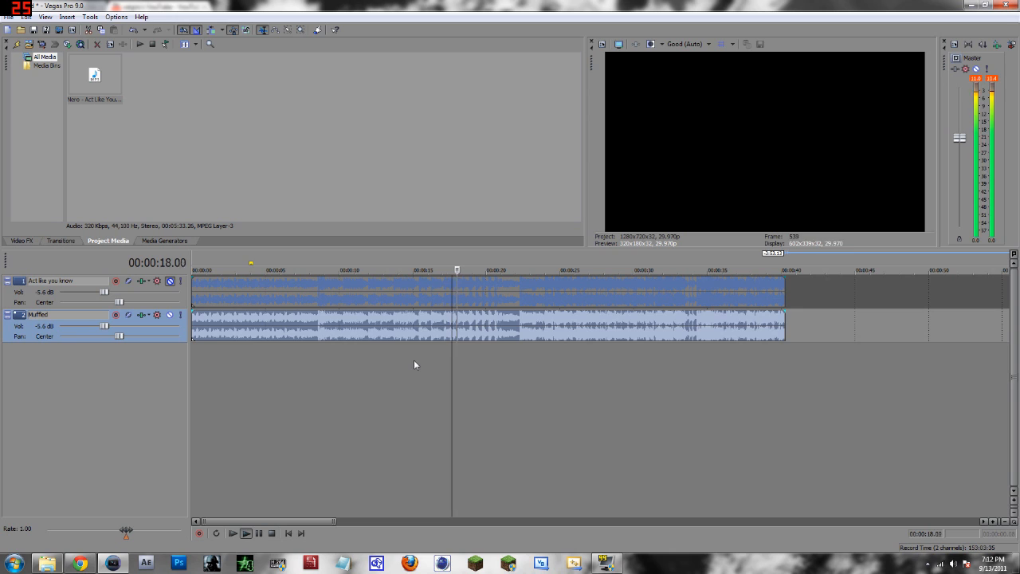
key("space")
Lower the Muffled track's volume to -26.5 dB and preview the playback.
left_click_drag(103, 325, 85, 328)
key("space")
key("space")
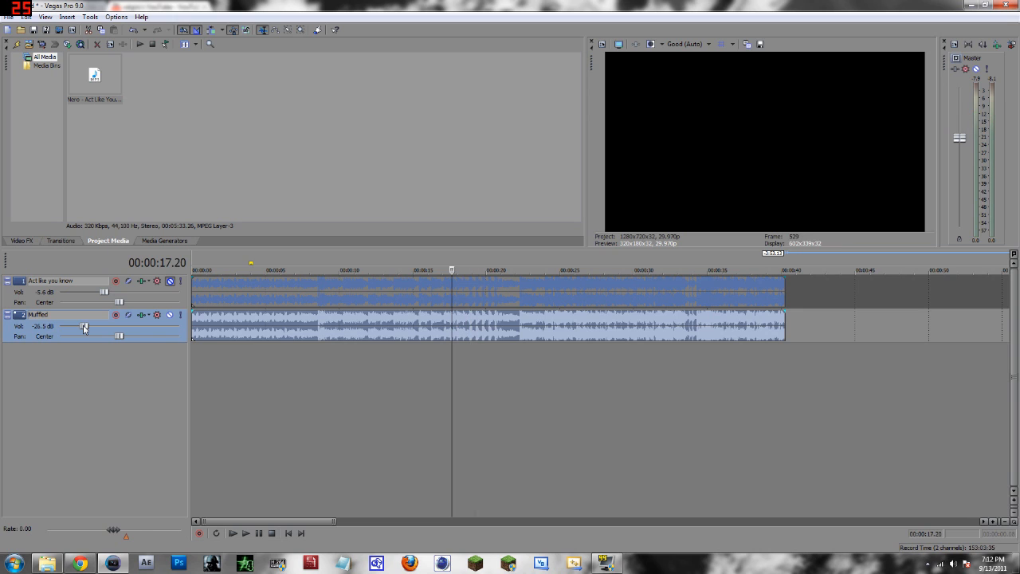
Reopen the Muffled track's EQ, nudge the third band's peak, and move the high shelf to about 2,619 Hz and the low shelf to about 127 Hz.
left_click(156, 314)
left_click_drag(325, 194, 335, 189)
left_click_drag(368, 230, 353, 232)
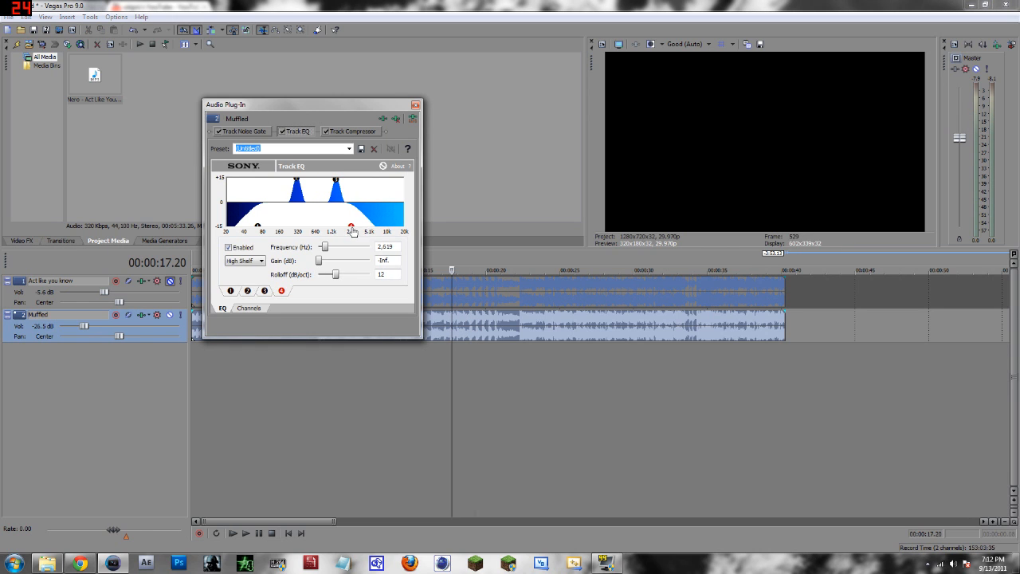
left_click_drag(260, 231, 277, 231)
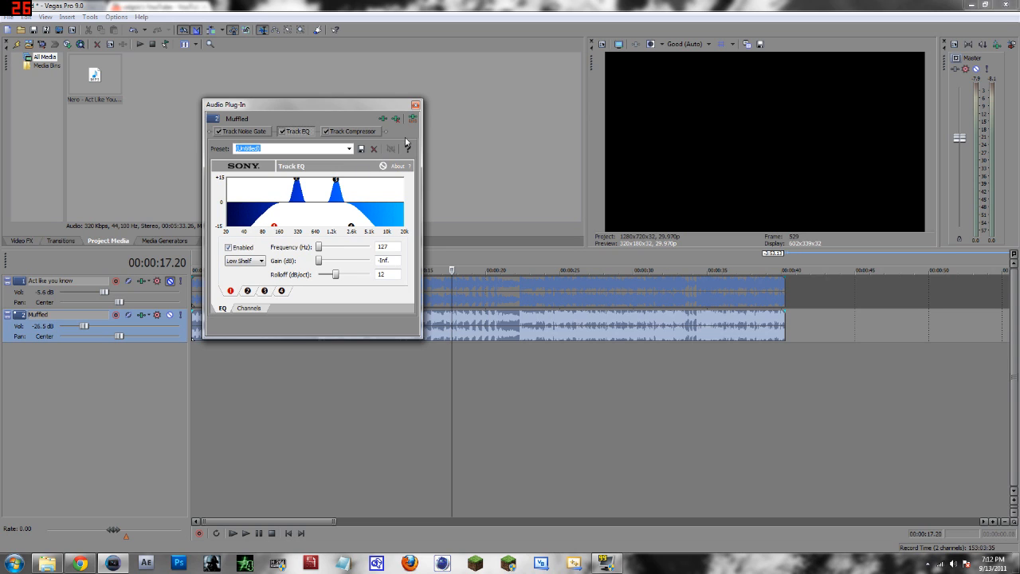
left_click(415, 105)
Play back the Muffled track from several timeline positions to audition the EQ effect.
key("space")
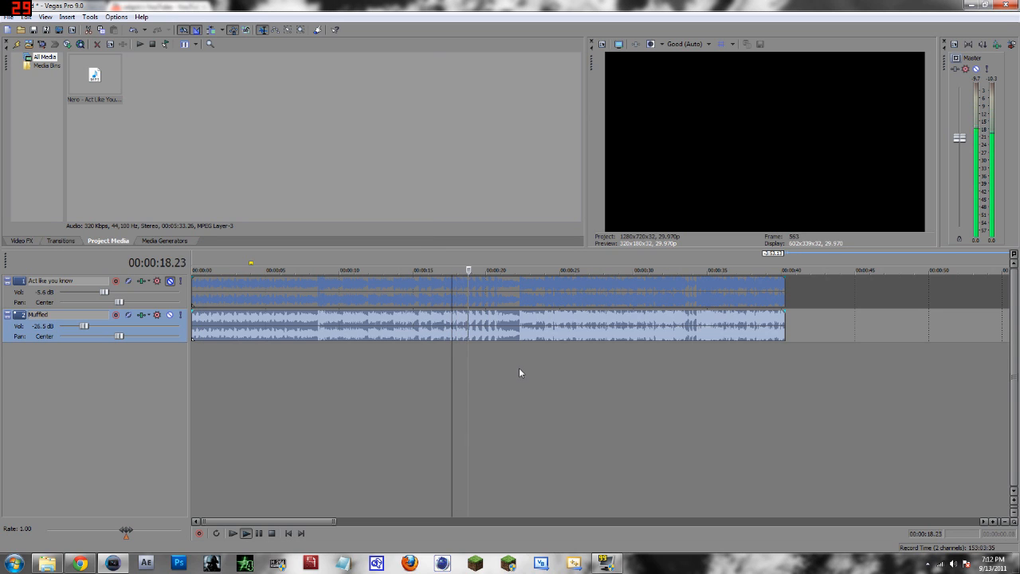
key("space")
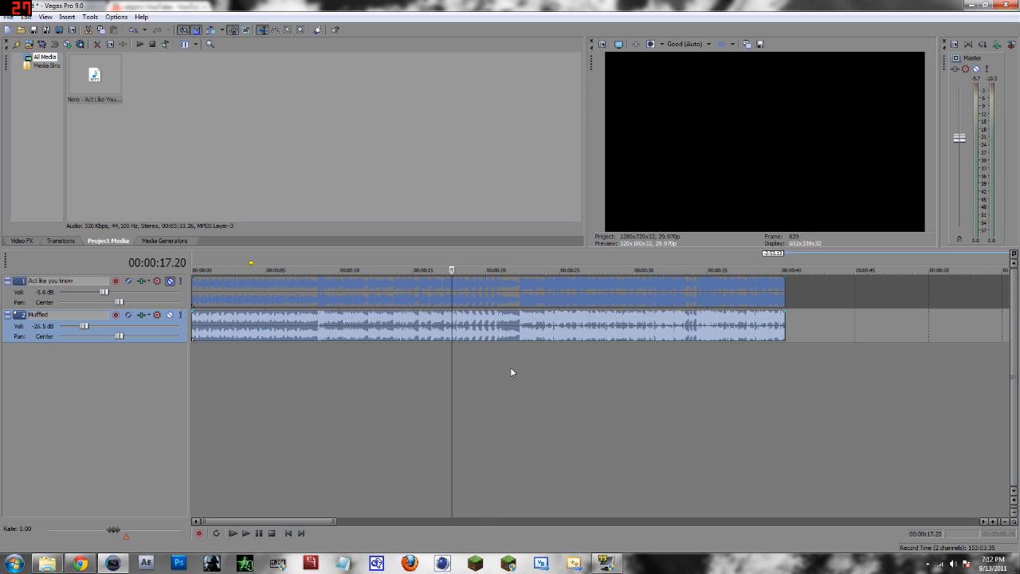
left_click(510, 366)
key("space")
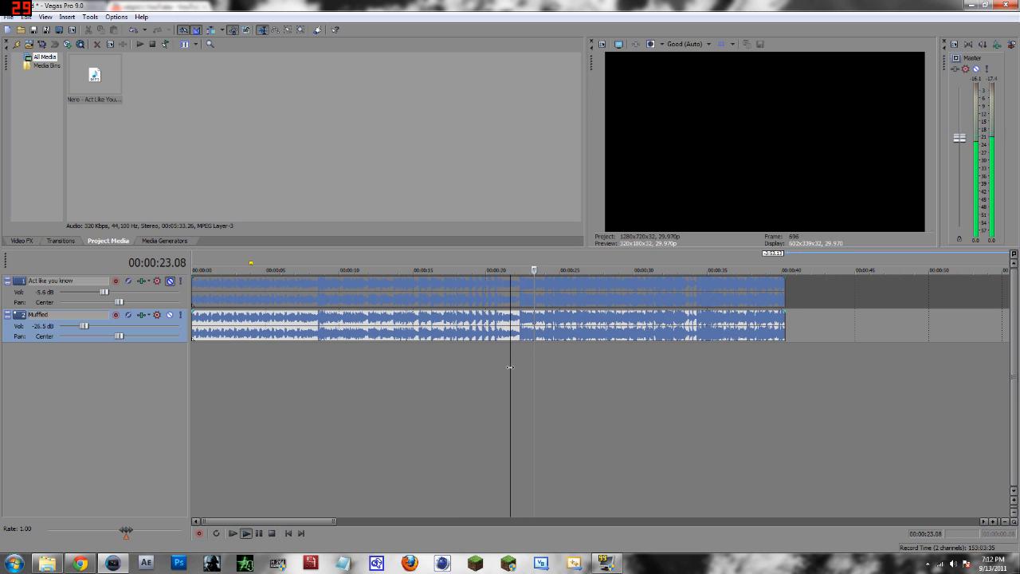
key("space")
left_click(412, 362)
key("space")
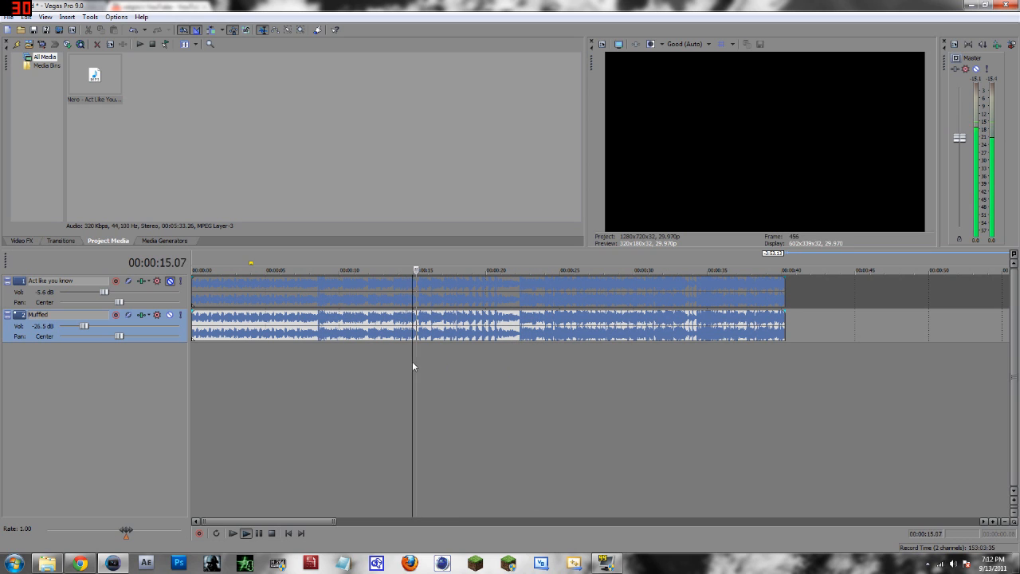
key("space")
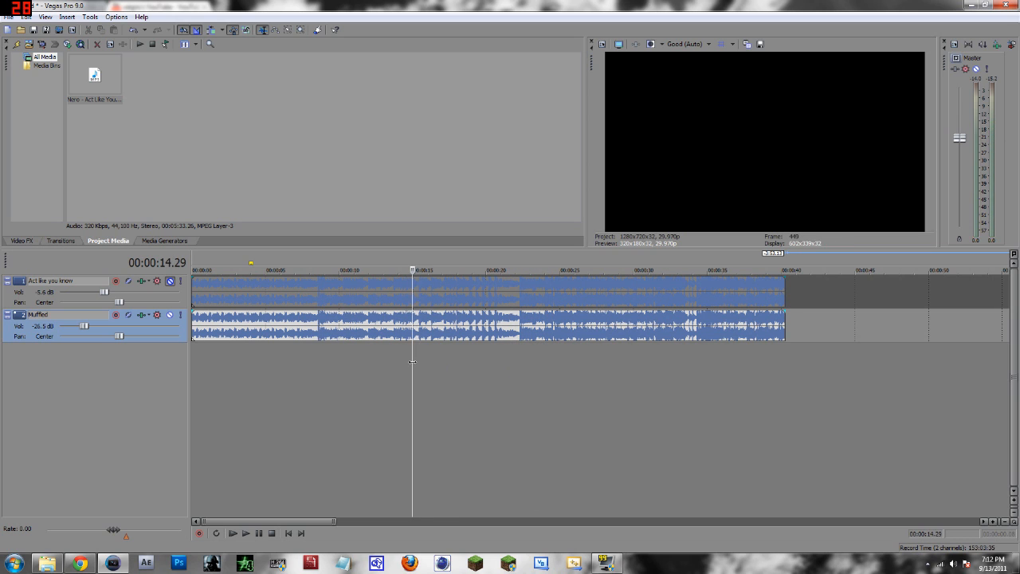
Unmute the first track and place the playhead at about 13 seconds.
left_click(170, 280)
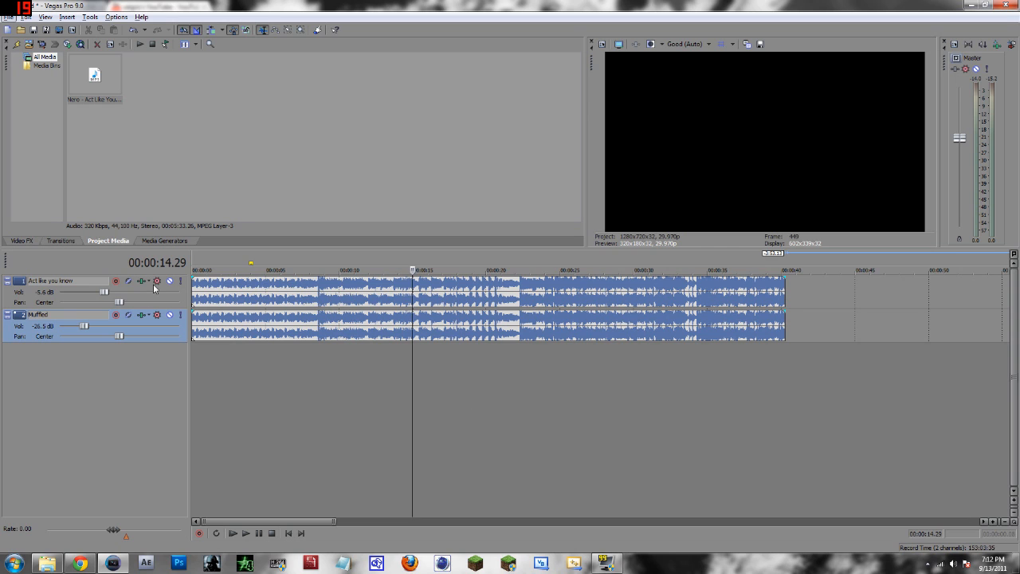
left_click(411, 293)
scroll(440, 346, "up", 2)
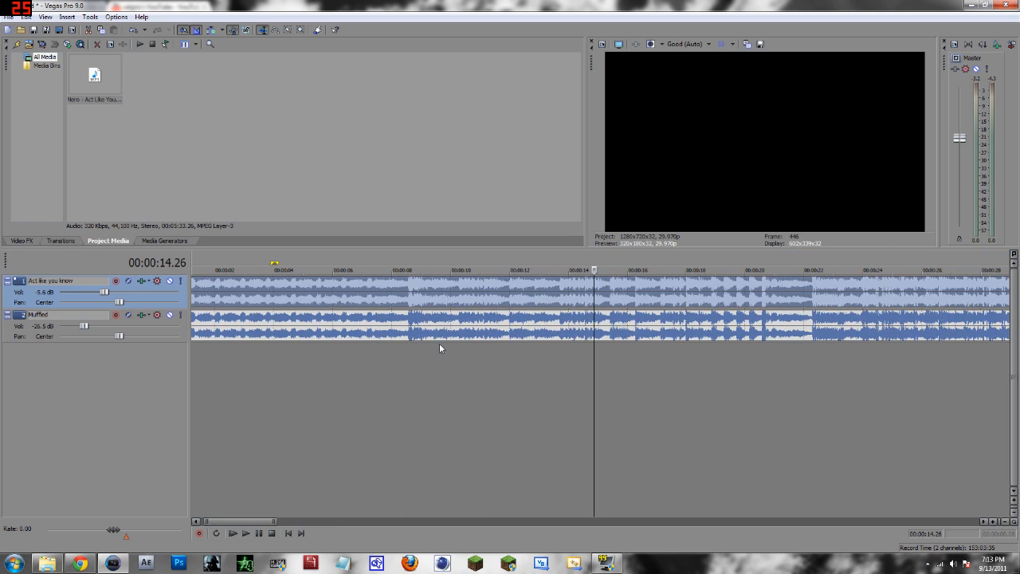
left_click(556, 300)
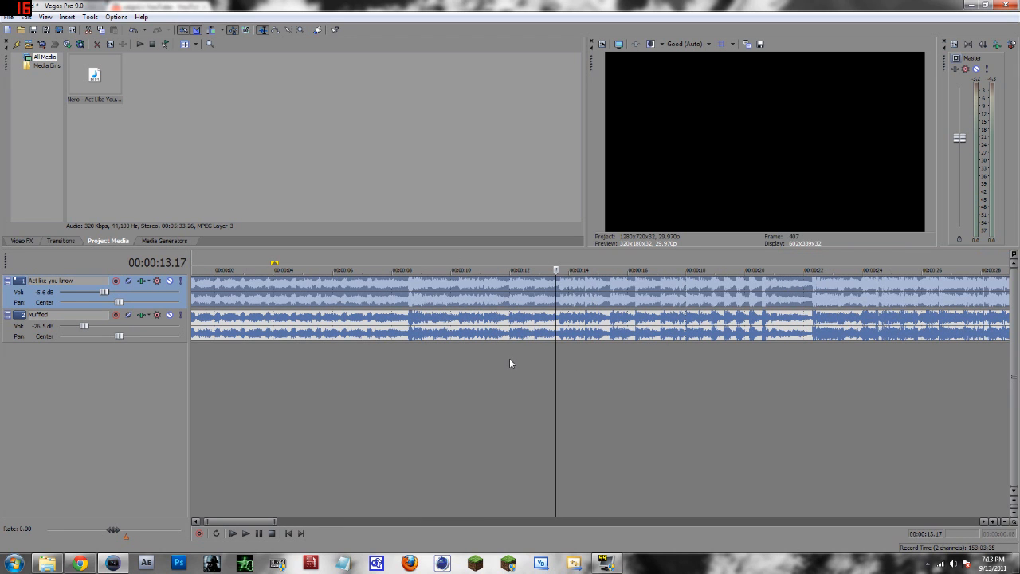
Split the first track at about 13 and 20 seconds and delete the section between the two cuts.
key("s")
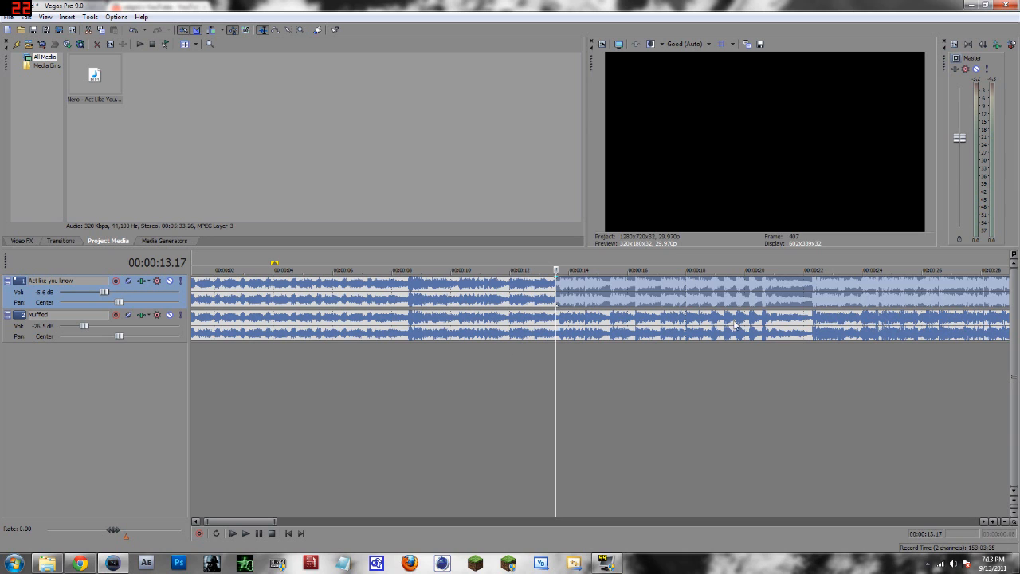
left_click(745, 299)
key("s")
left_click(688, 302)
key("Delete")
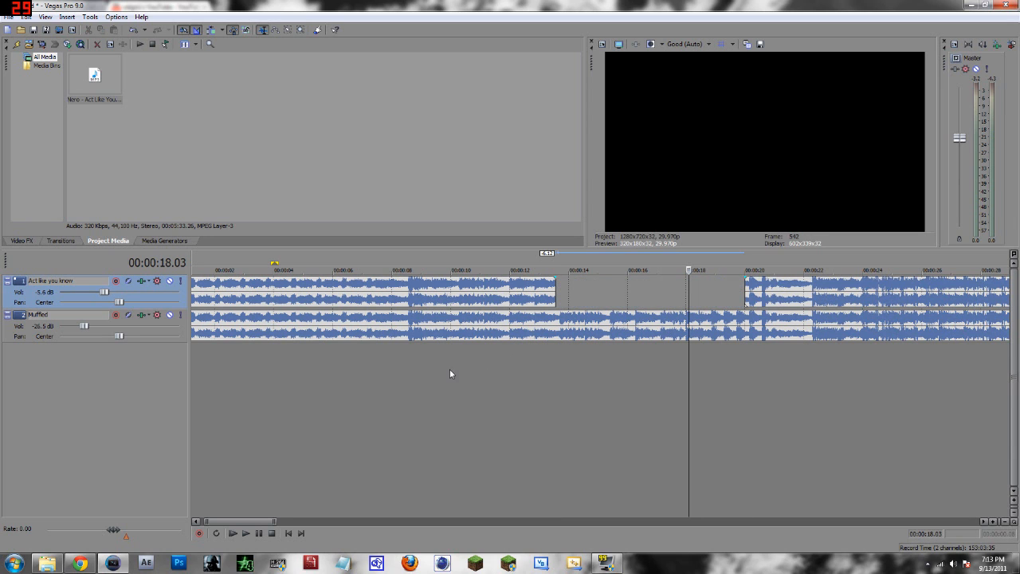
Play back the edit from about 9 seconds to hear the transition into the Muffled track.
left_click(427, 371)
key("space")
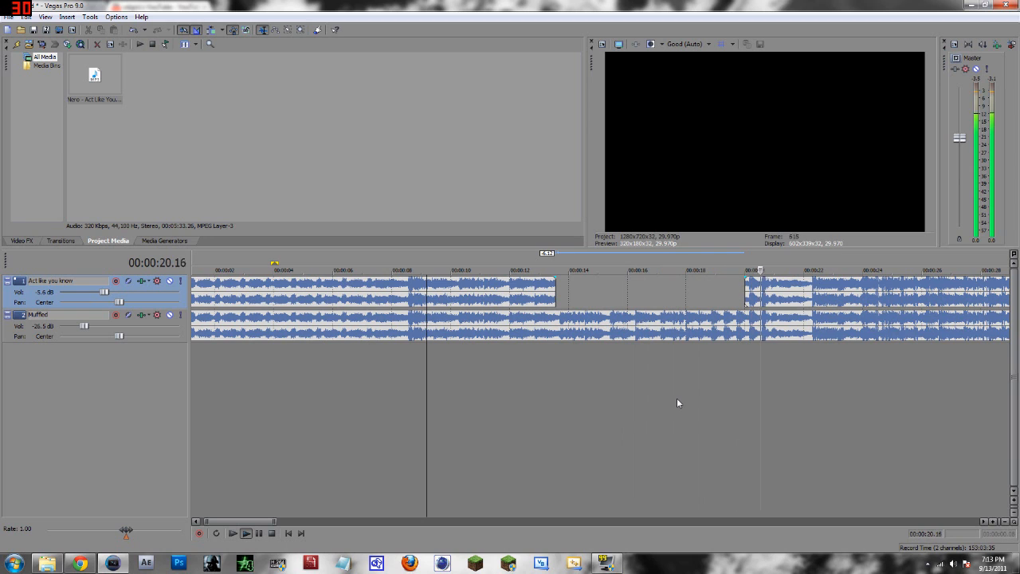
key("space")
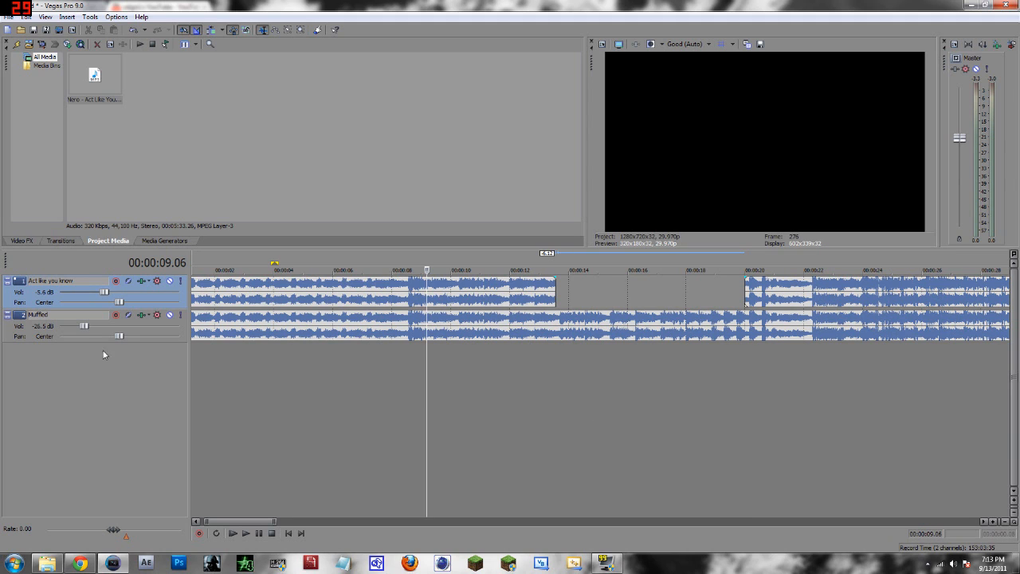
Raise the Muffled track's volume to -11.7 dB and preview the playback around the cut.
left_click_drag(83, 326, 95, 326)
left_click(532, 355)
key("space")
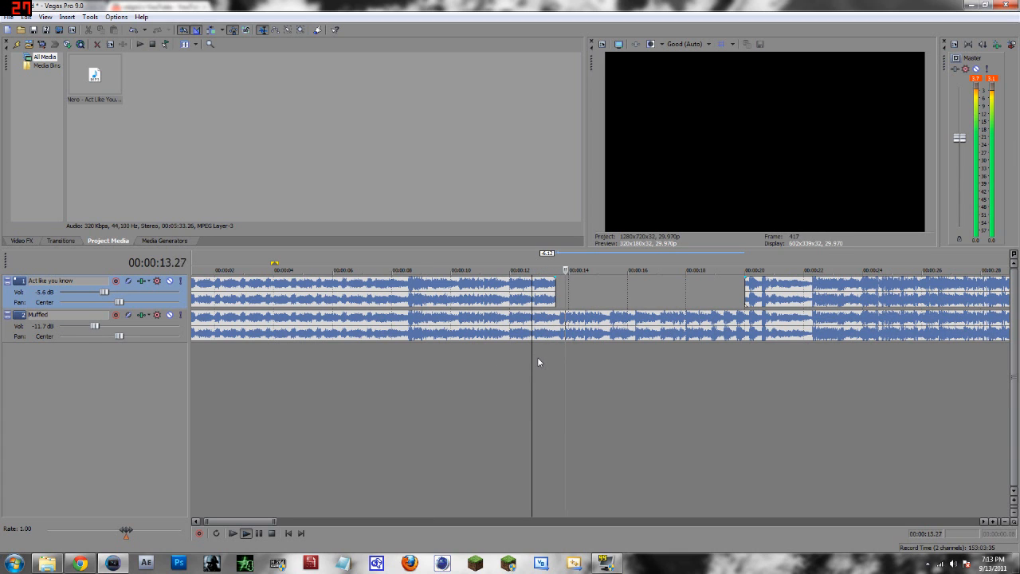
key("space")
Add a fade-out starting about 11 seconds on the first clip and a fade-in ending about 22 seconds on the second clip.
left_click_drag(559, 277, 491, 276)
left_click_drag(745, 277, 811, 279)
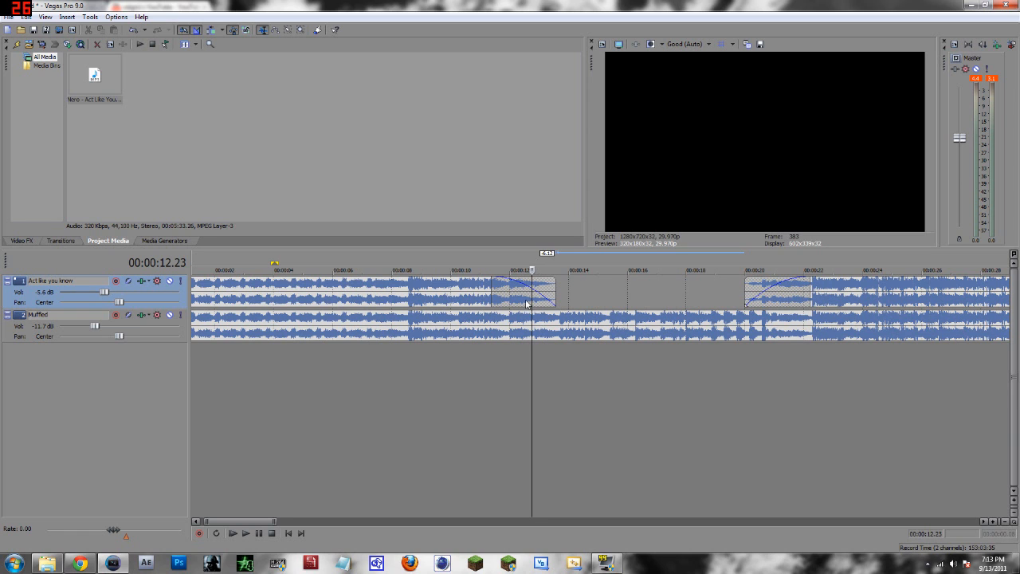
left_click(493, 377)
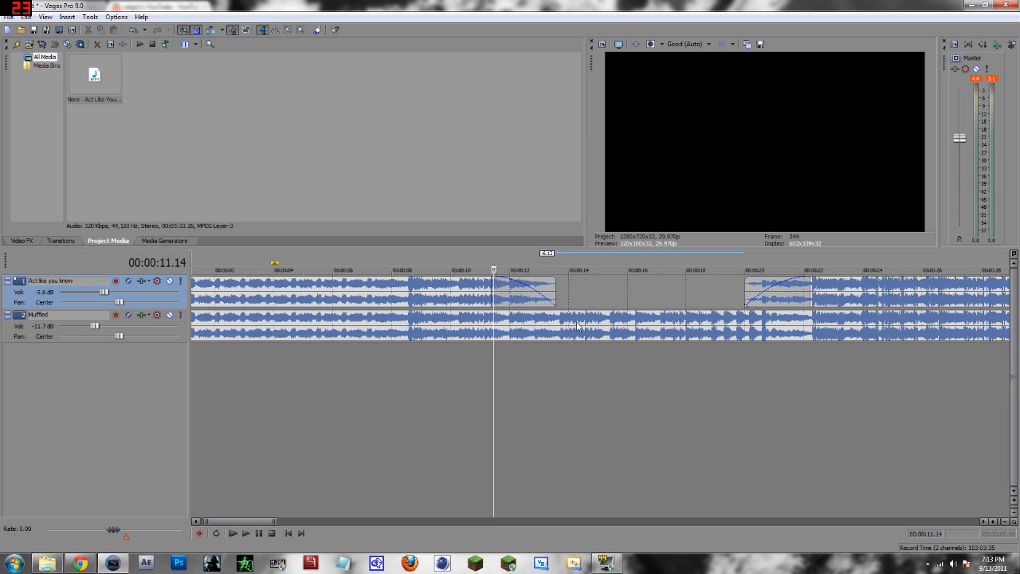
Set the first clip's fade-out curve type to linear.
right_click(526, 297)
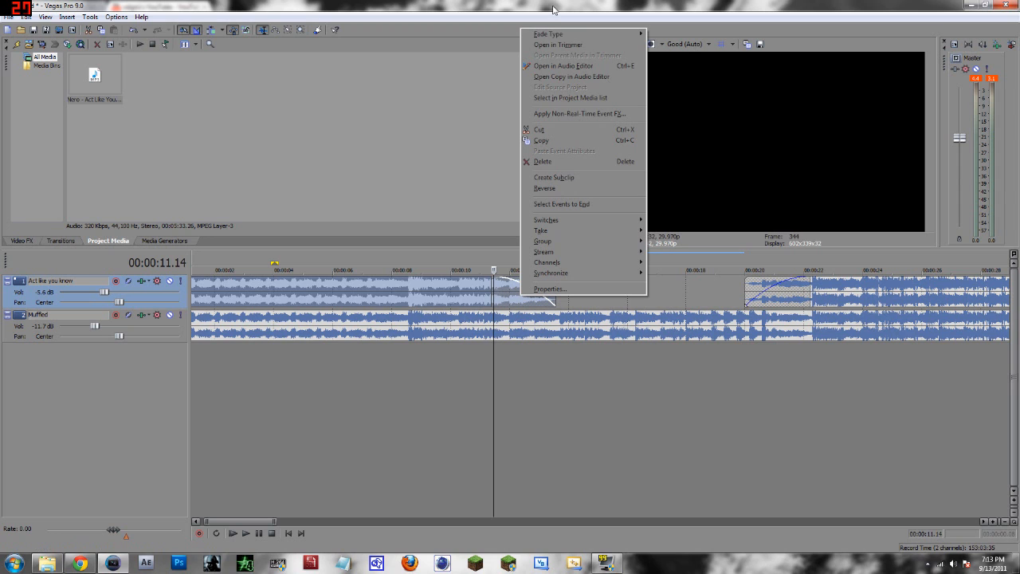
mouse_move(589, 34)
left_click(668, 69)
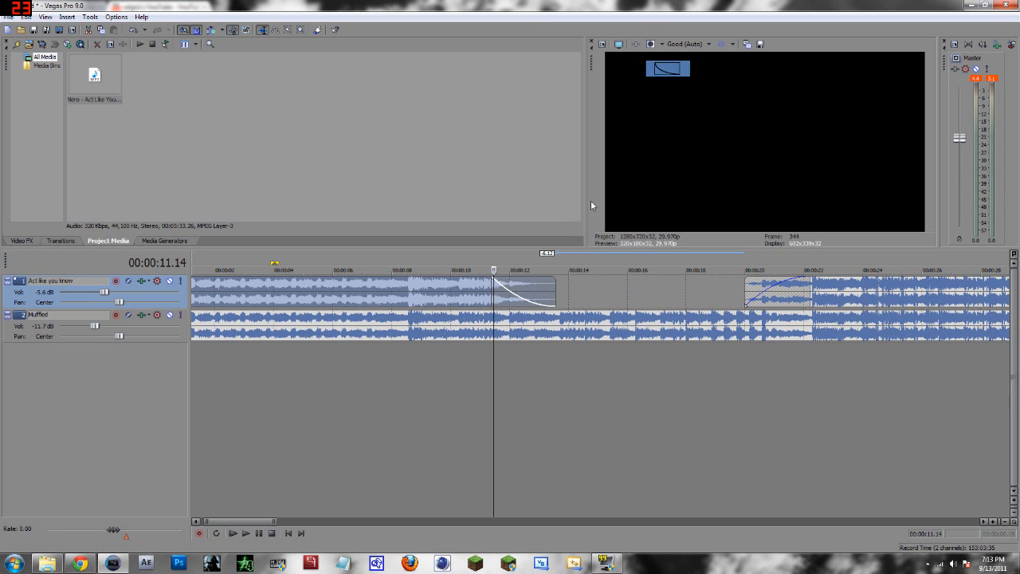
right_click(523, 294)
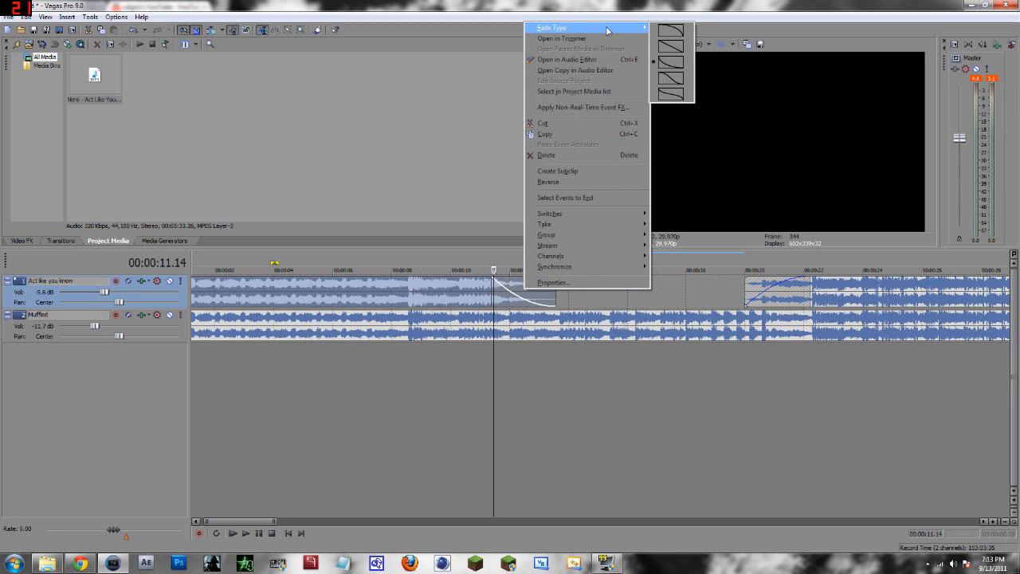
left_click(671, 46)
Set the second clip's fade-in curve type to linear.
right_click(780, 292)
mouse_move(817, 30)
left_click(928, 47)
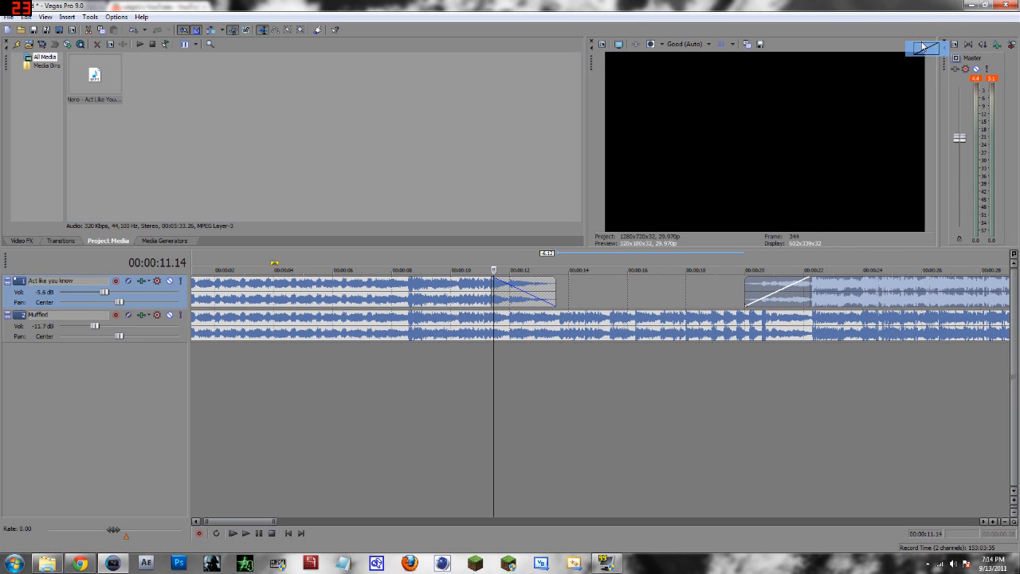
Change the fade-out curve type and then set it back to linear.
right_click(493, 284)
left_click(510, 291)
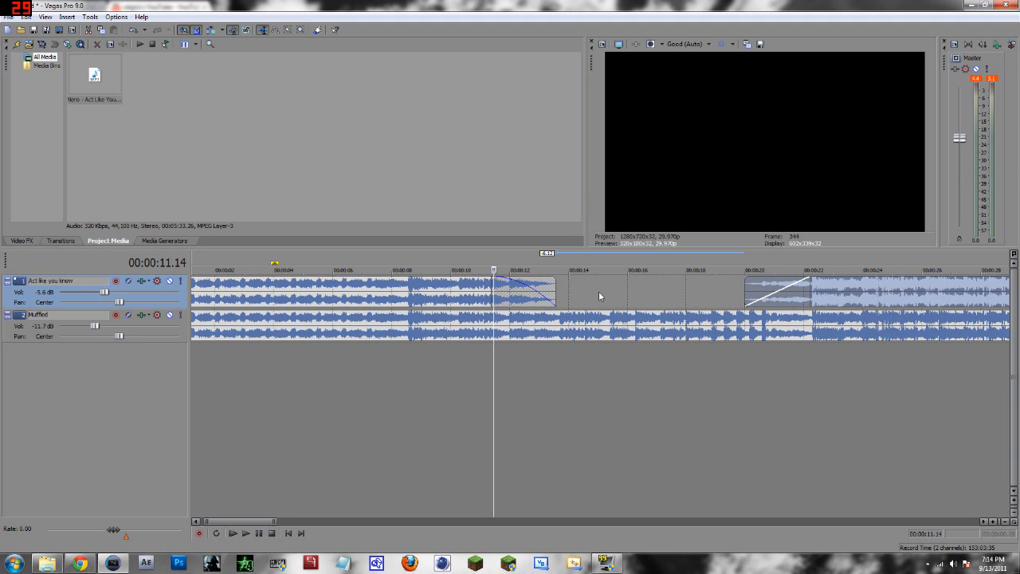
right_click(524, 284)
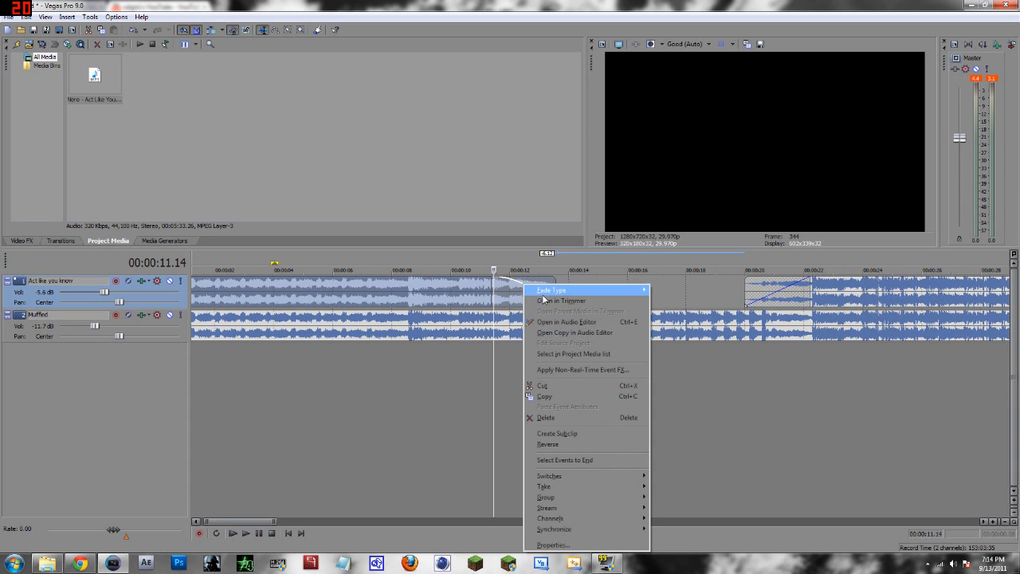
mouse_move(562, 294)
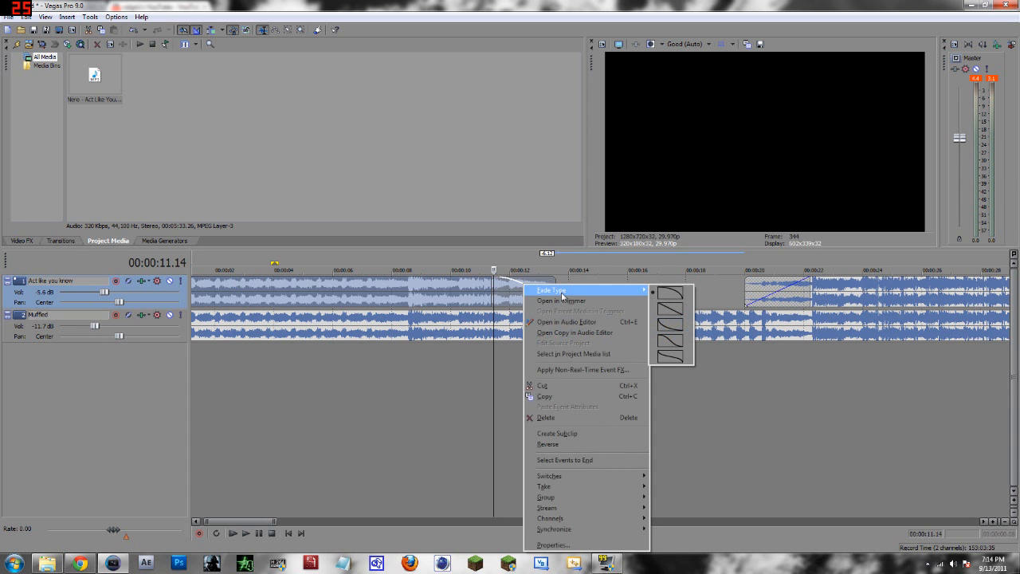
left_click(662, 312)
Play back the crossfade from about 10 seconds to audition the muffled transition.
left_click(480, 378)
key("space")
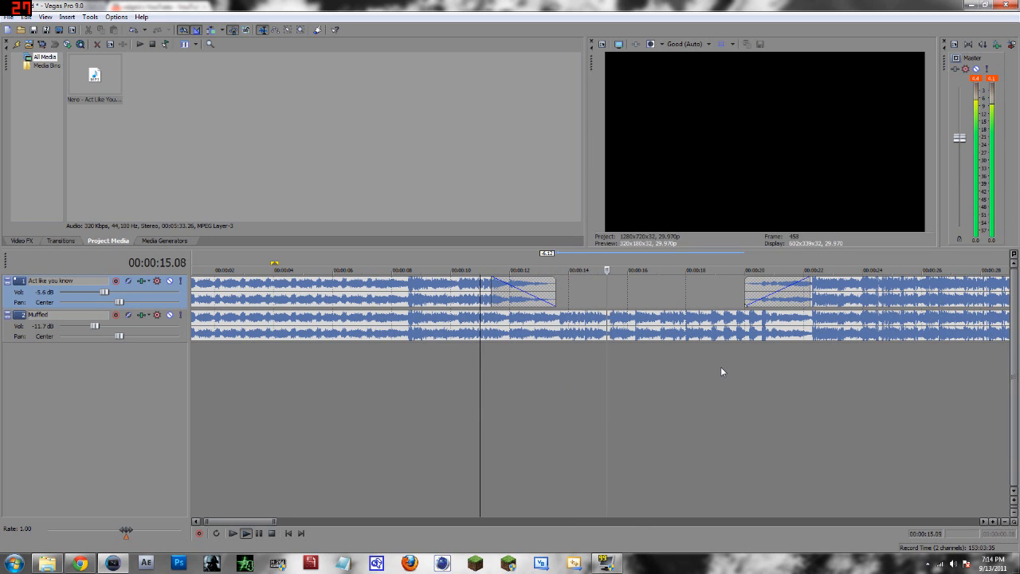
key("space")
key("ctrl+s")
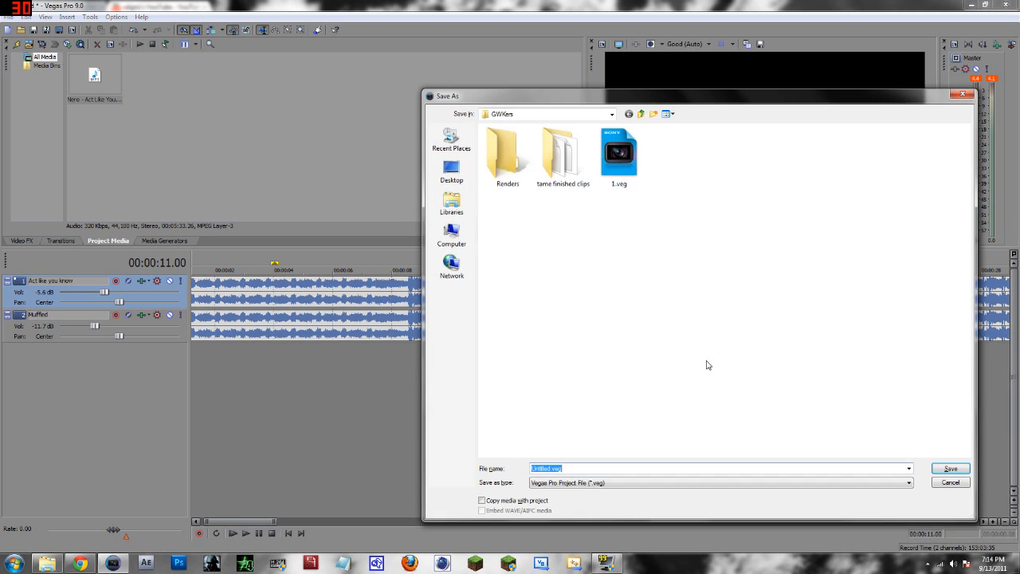
left_click(953, 483)
scroll(565, 295, "down", 6)
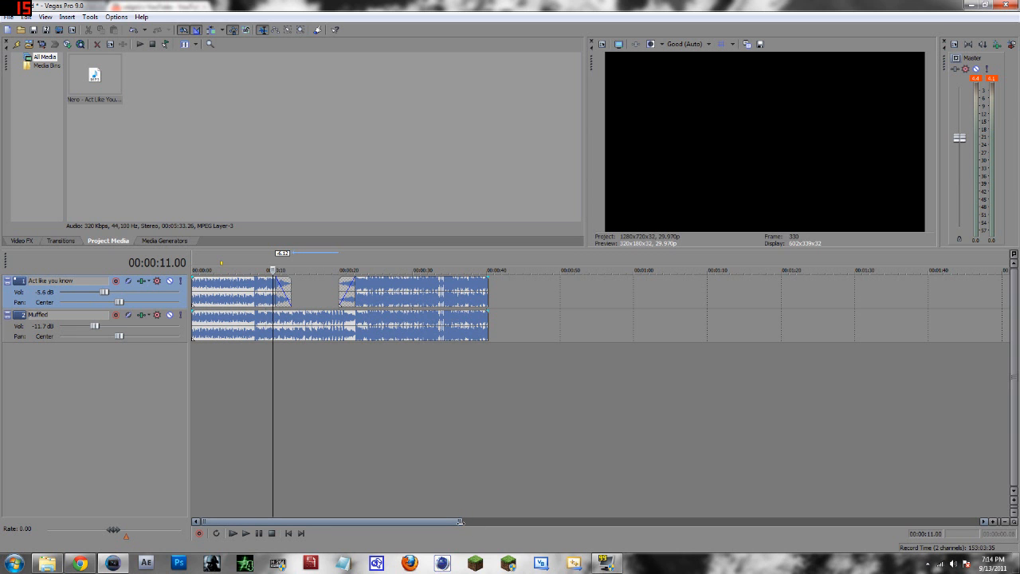
left_click_drag(460, 522, 307, 521)
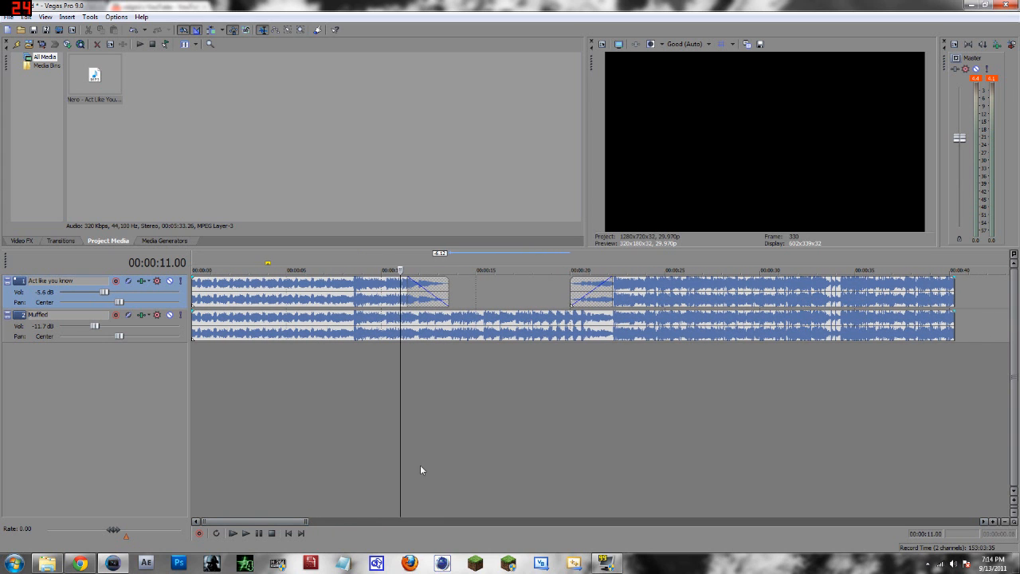